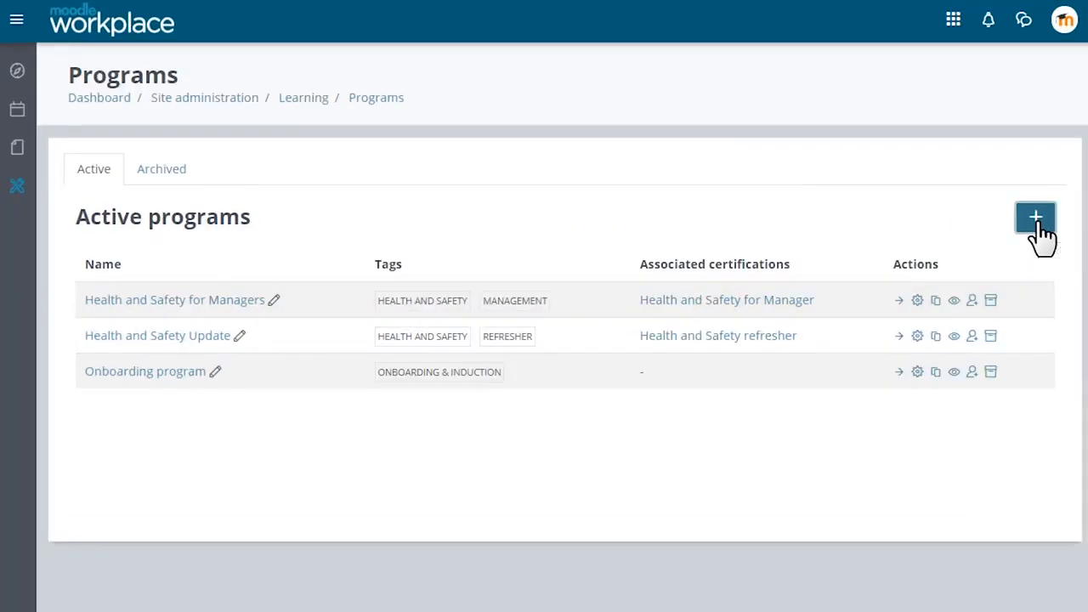
# Create a new program named Health and Safety
pyautogui.click(1037, 224)
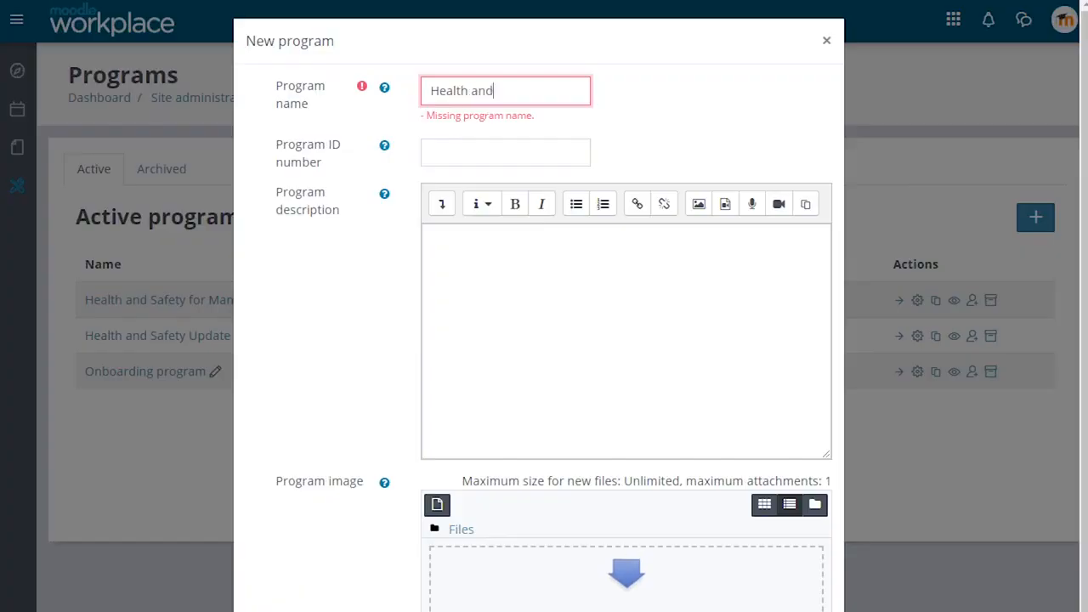
pyautogui.write('Safety')
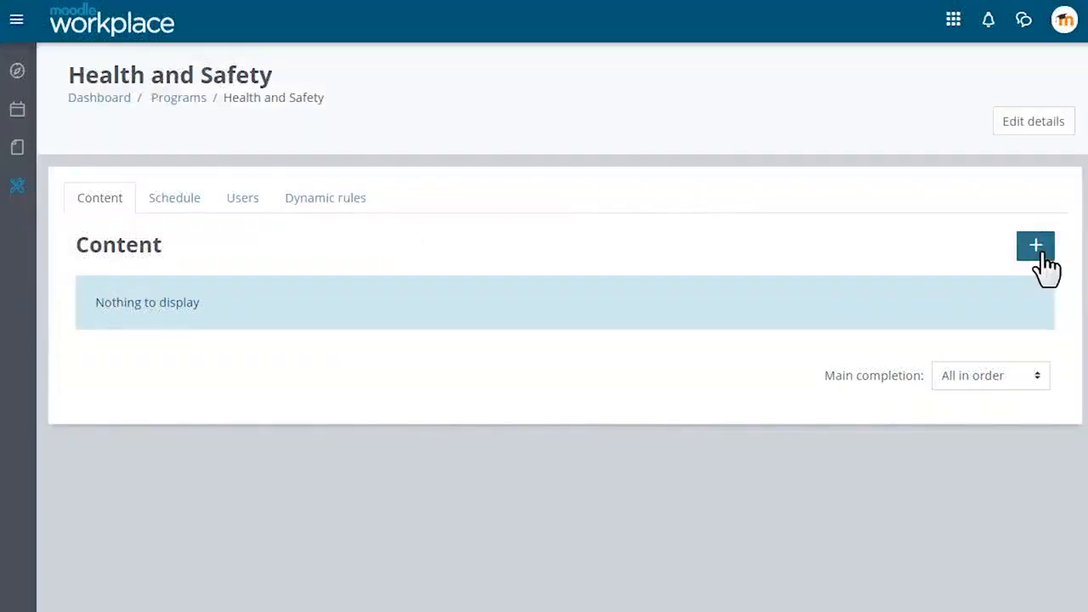
pyautogui.click(1037, 248)
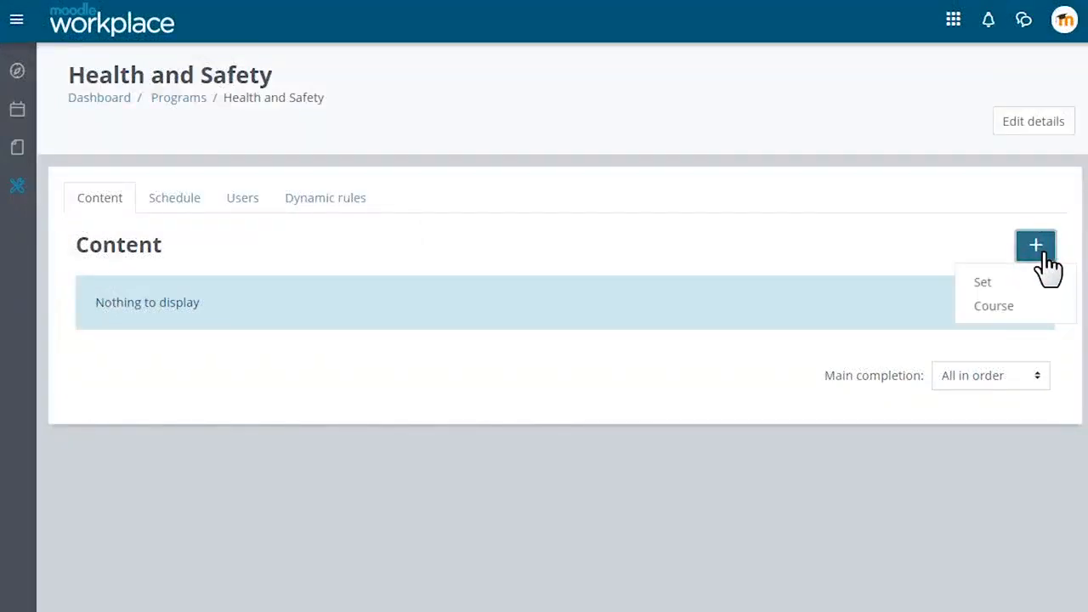
pyautogui.click(1080, 260)
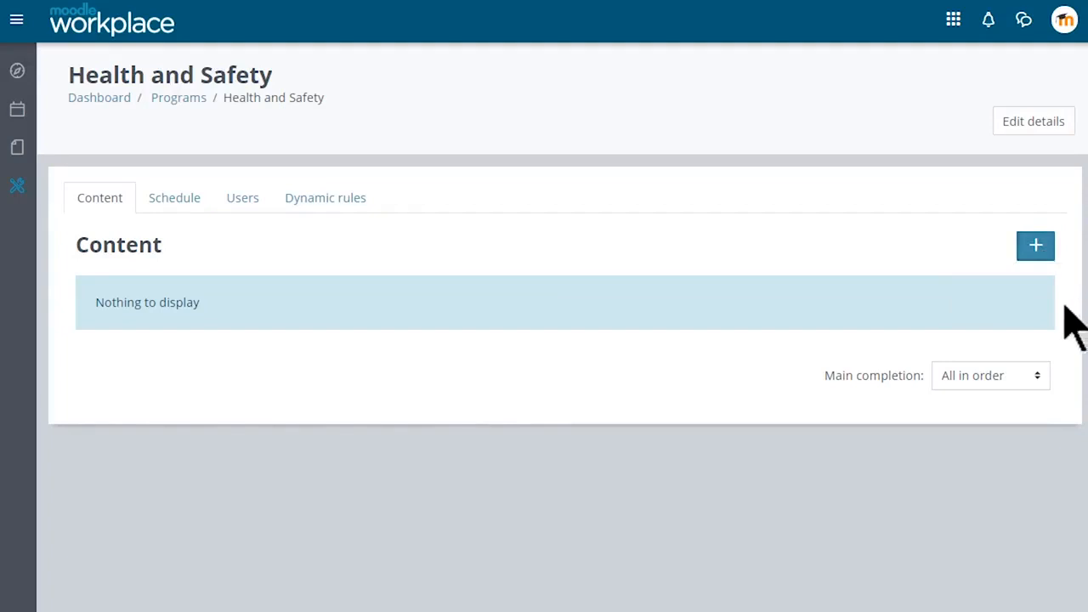
pyautogui.click(1030, 381)
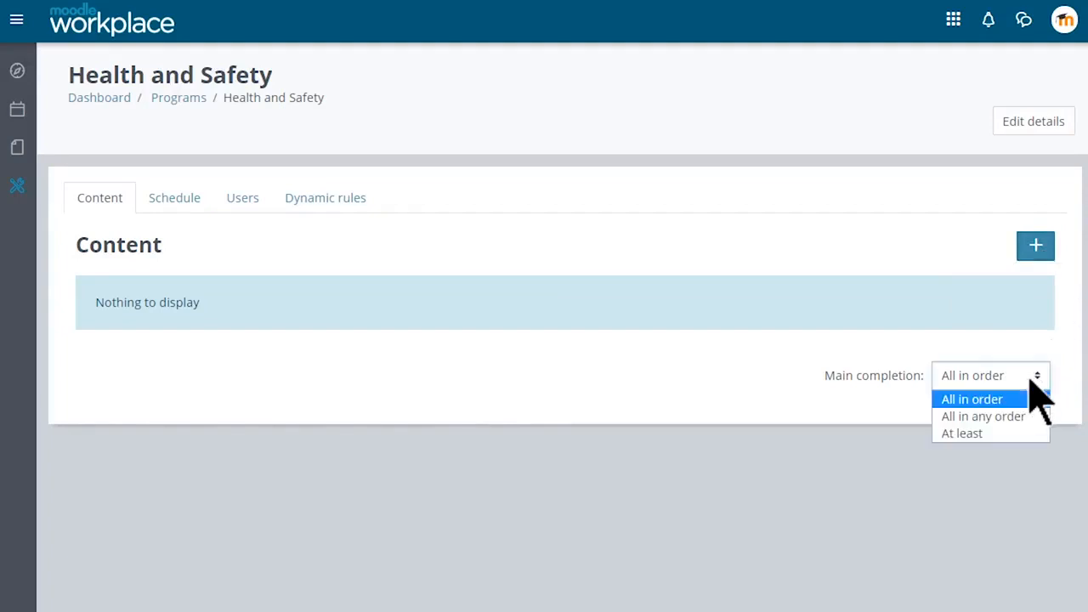
pyautogui.click(1030, 381)
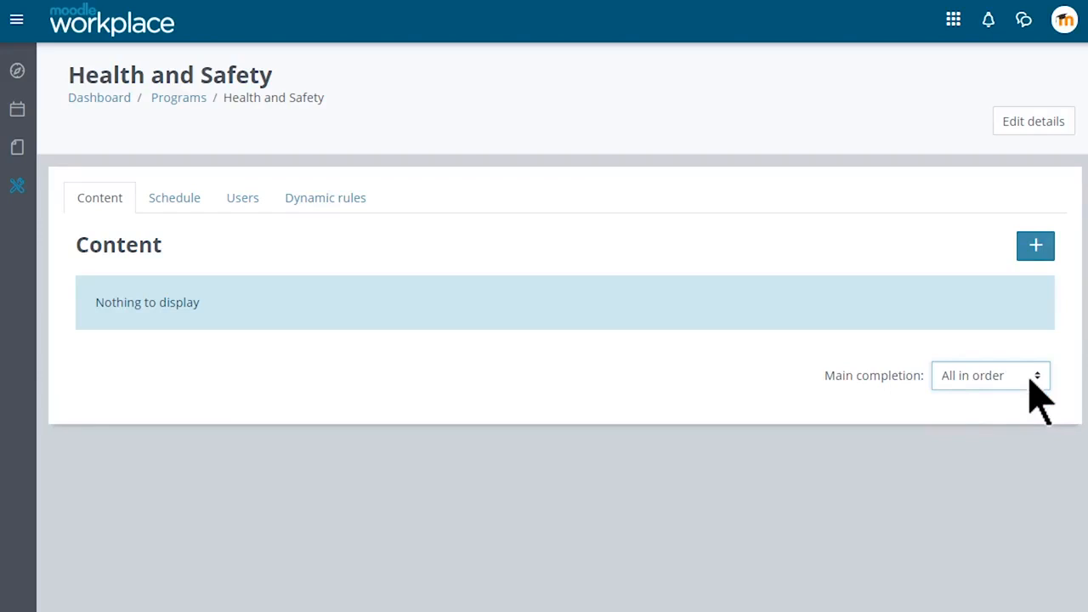
# Add the courses Introduction to Office Health and Safety Training and Manual Handling Training Course to the program's content
pyautogui.click(1036, 248)
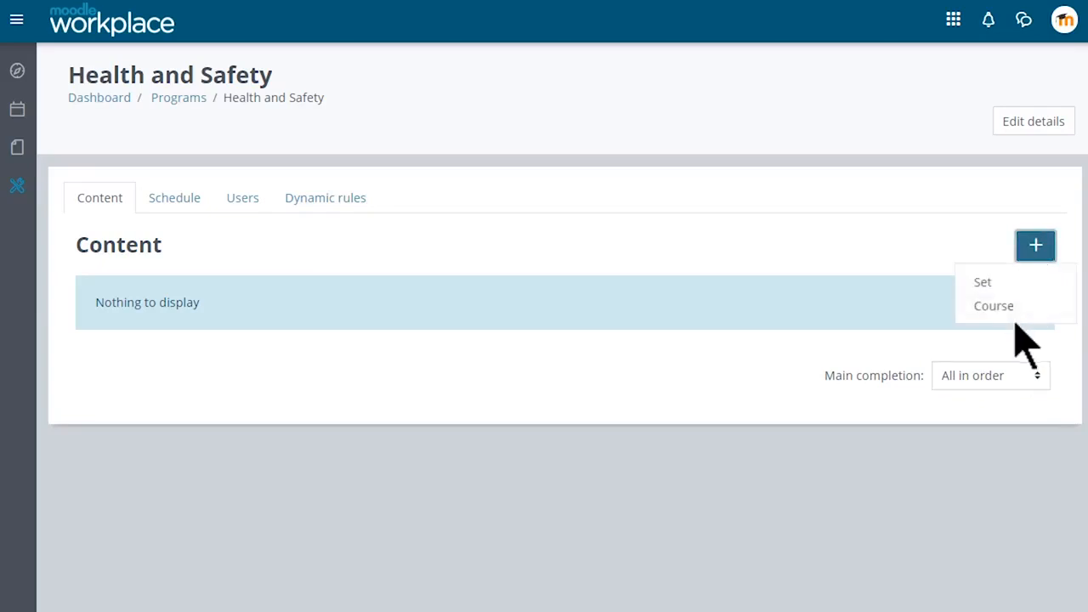
pyautogui.click(1014, 308)
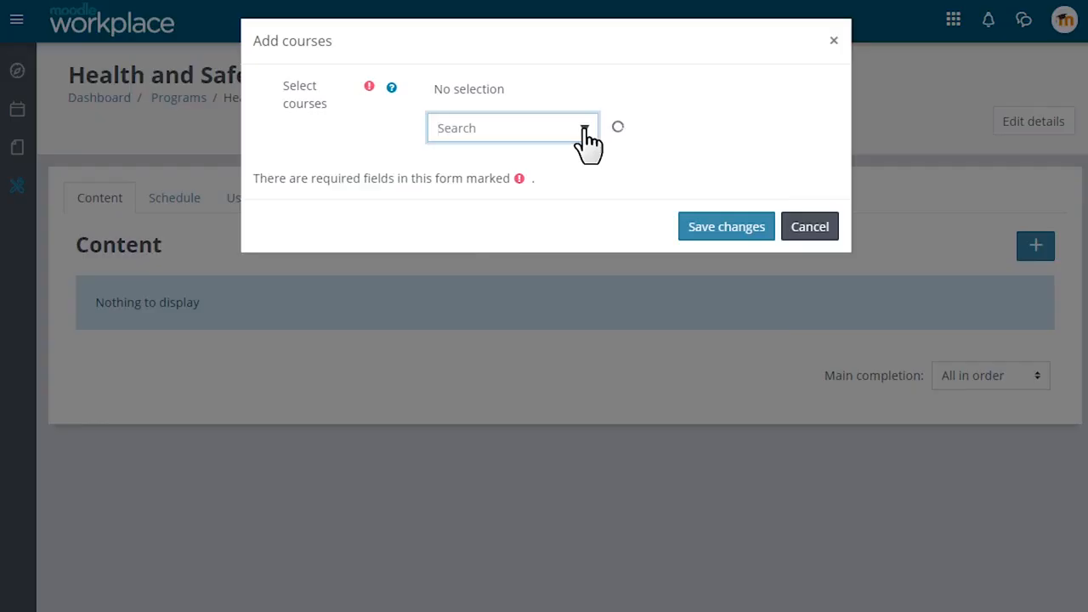
pyautogui.click(583, 132)
pyautogui.click(626, 328)
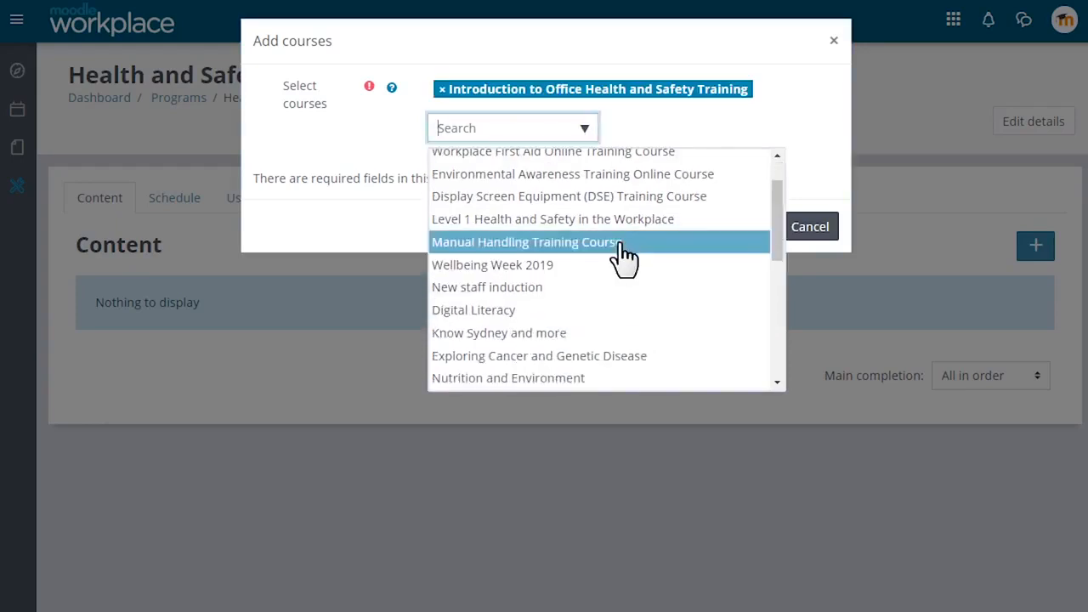
pyautogui.click(622, 252)
pyautogui.click(717, 264)
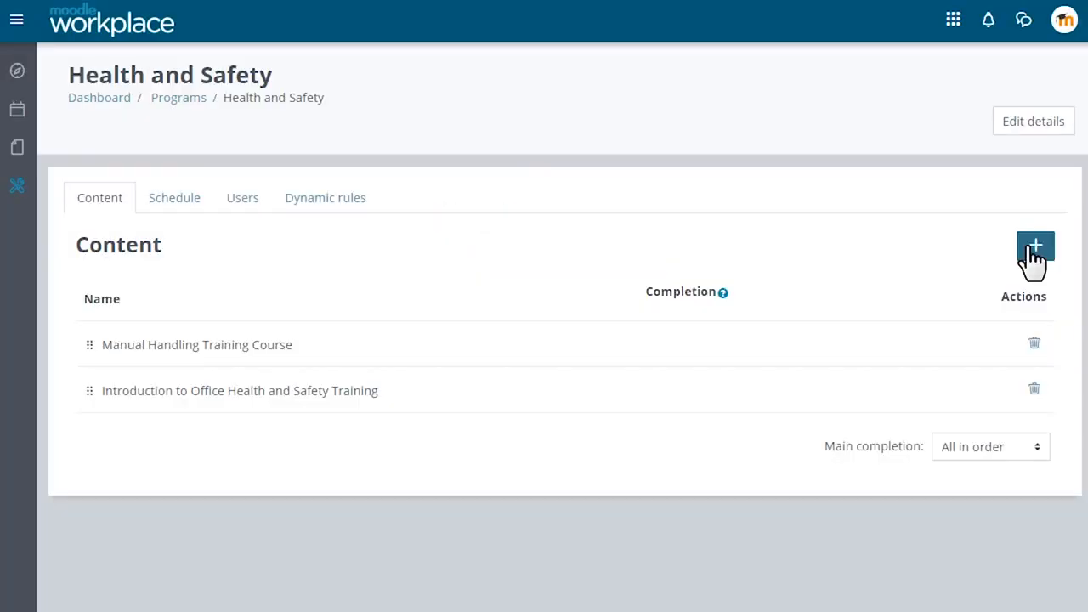
# Add a set named Basic with At least 1 completion to the program and move Manual Handling Training Course into it
pyautogui.click(1033, 255)
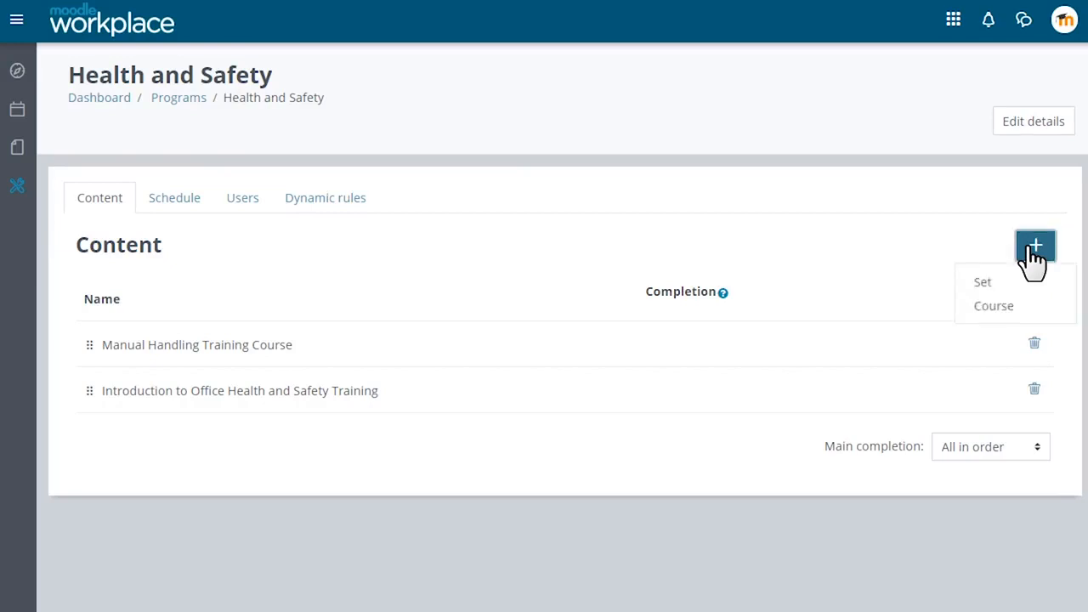
pyautogui.click(996, 285)
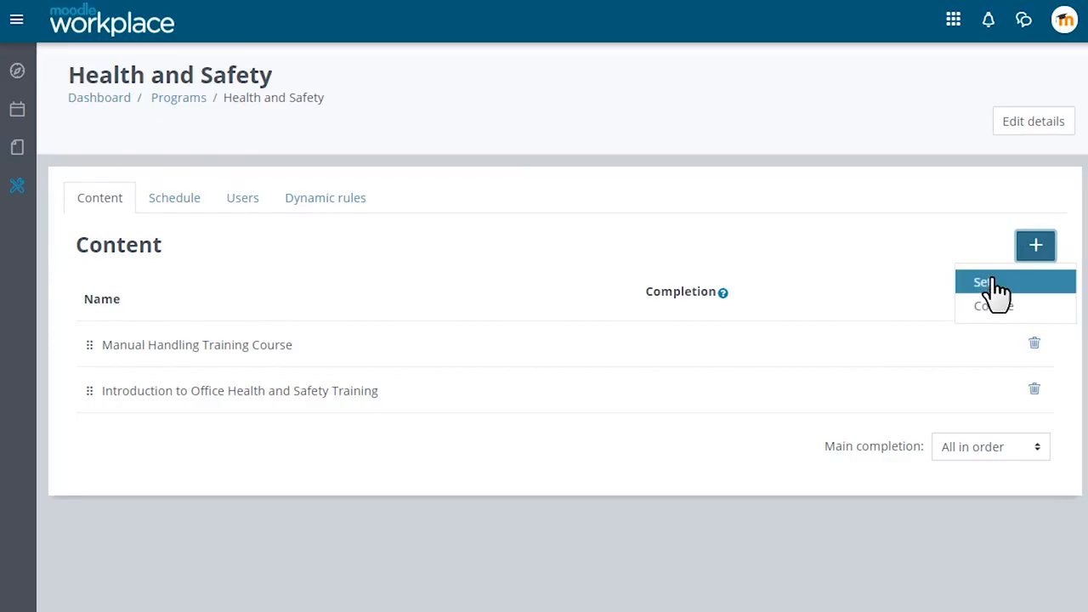
pyautogui.write('Basic')
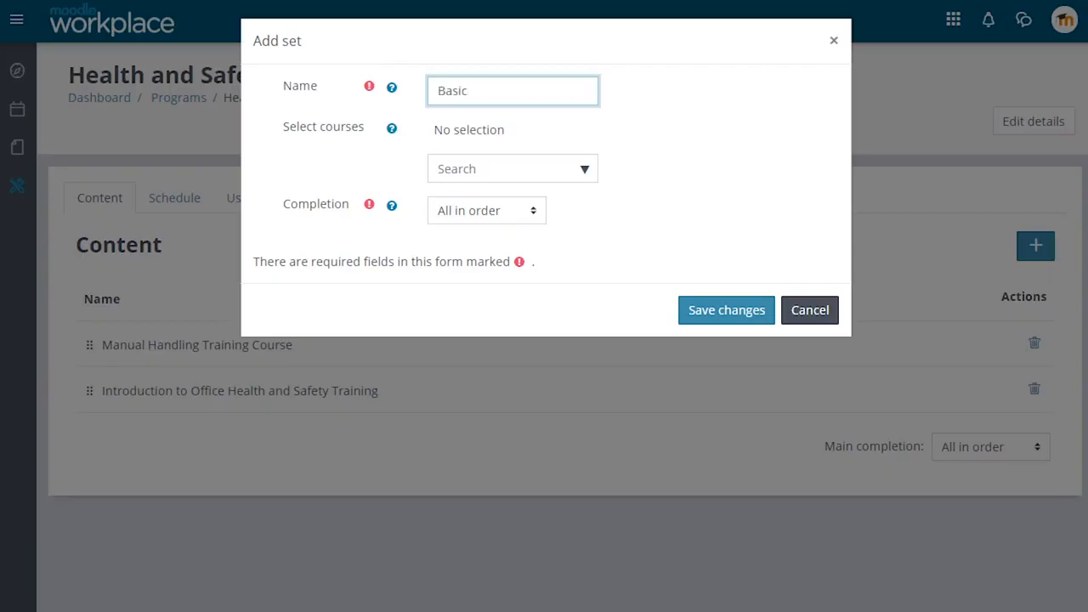
pyautogui.click(536, 211)
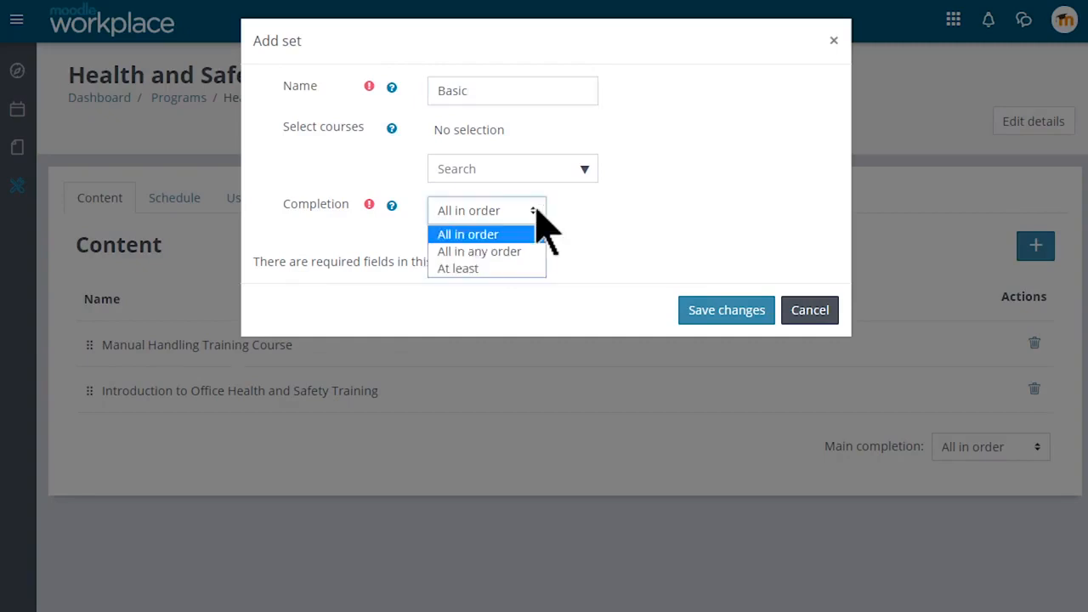
pyautogui.click(525, 269)
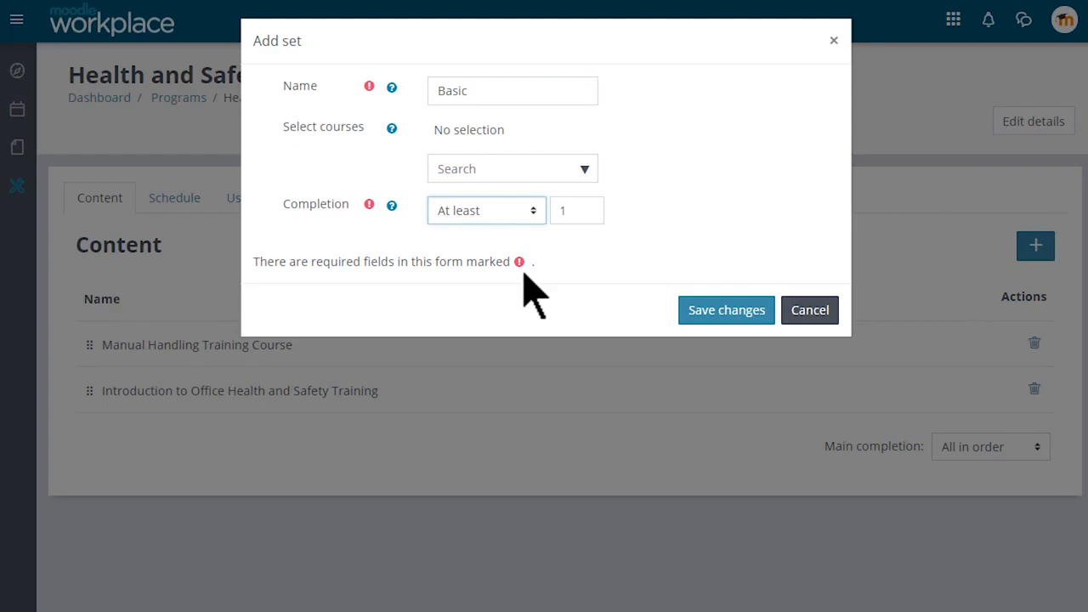
pyautogui.click(691, 311)
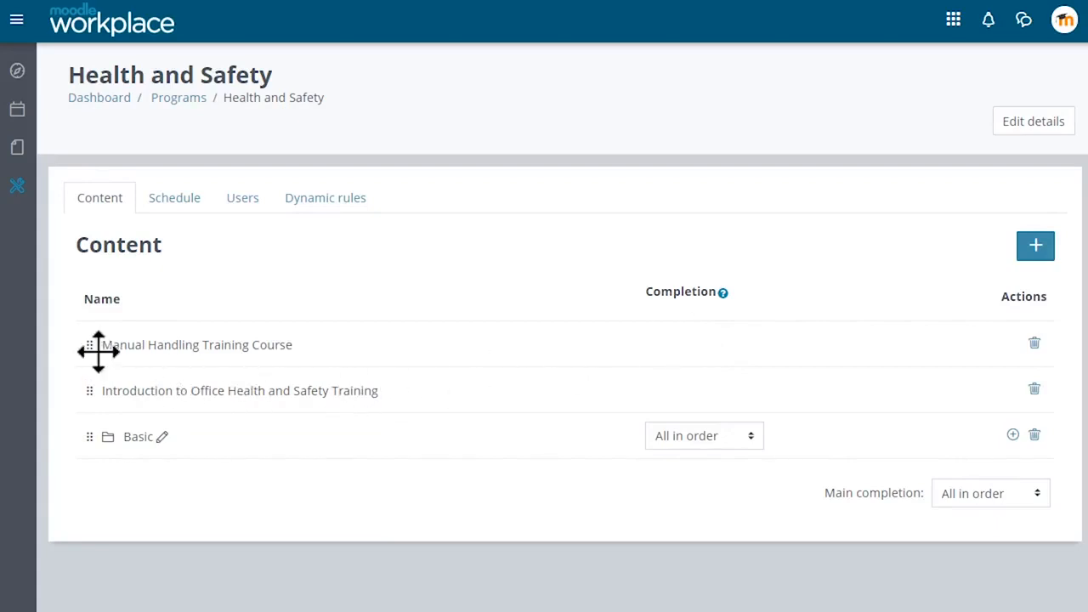
pyautogui.moveTo(94, 350); pyautogui.dragTo(115, 443)
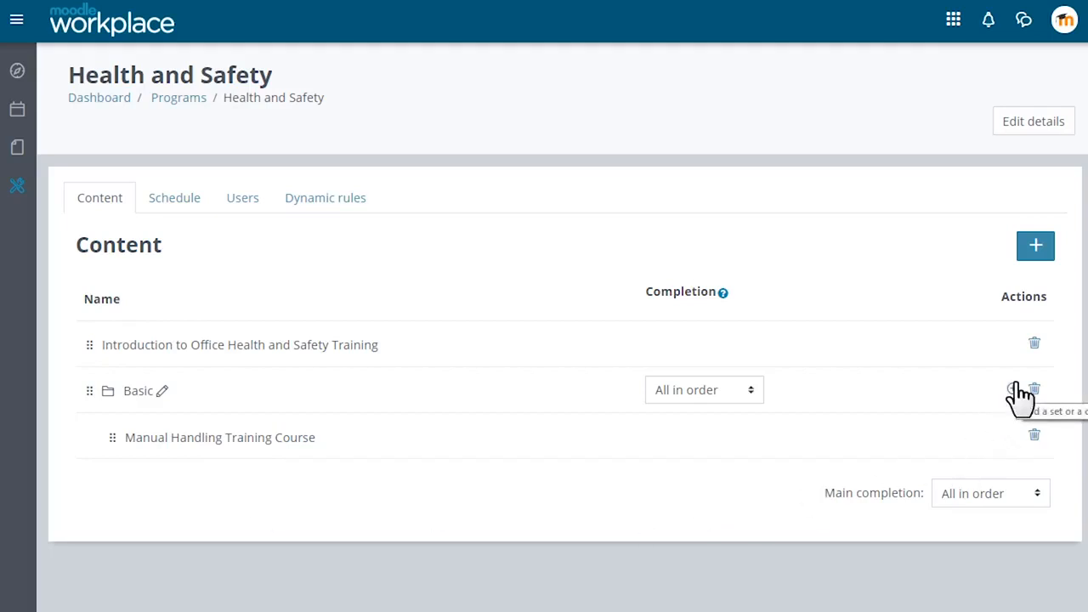
# Start a set named Level 1 inside Basic containing the courses Level 1 Health and Safety in the Workplace and Workplace First Aid Online Training Course
pyautogui.click(1012, 389)
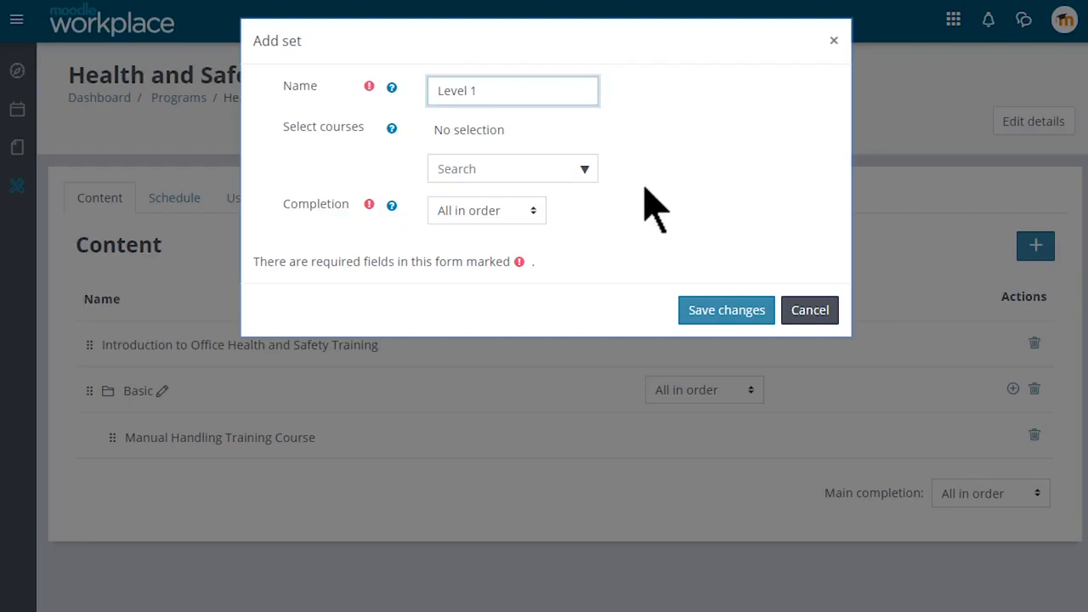
pyautogui.click(584, 170)
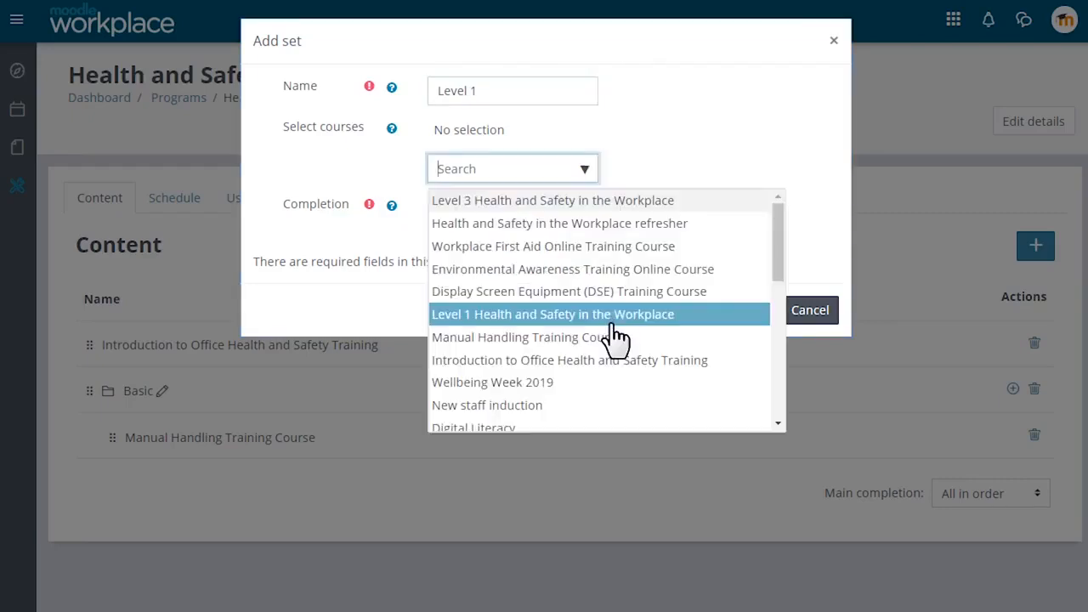
pyautogui.click(611, 317)
pyautogui.click(798, 177)
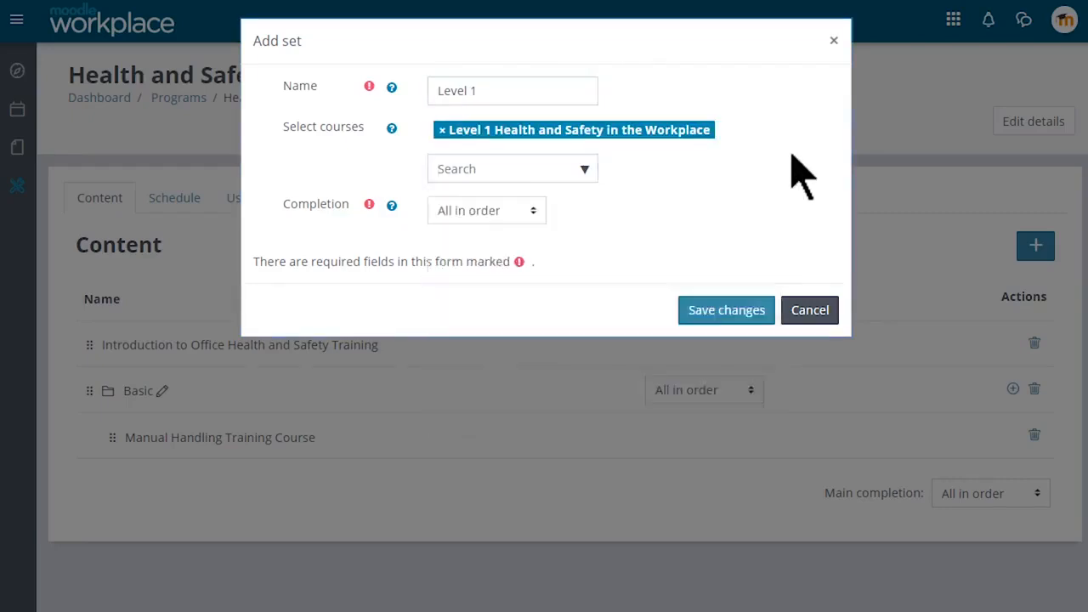
pyautogui.click(585, 169)
pyautogui.click(582, 247)
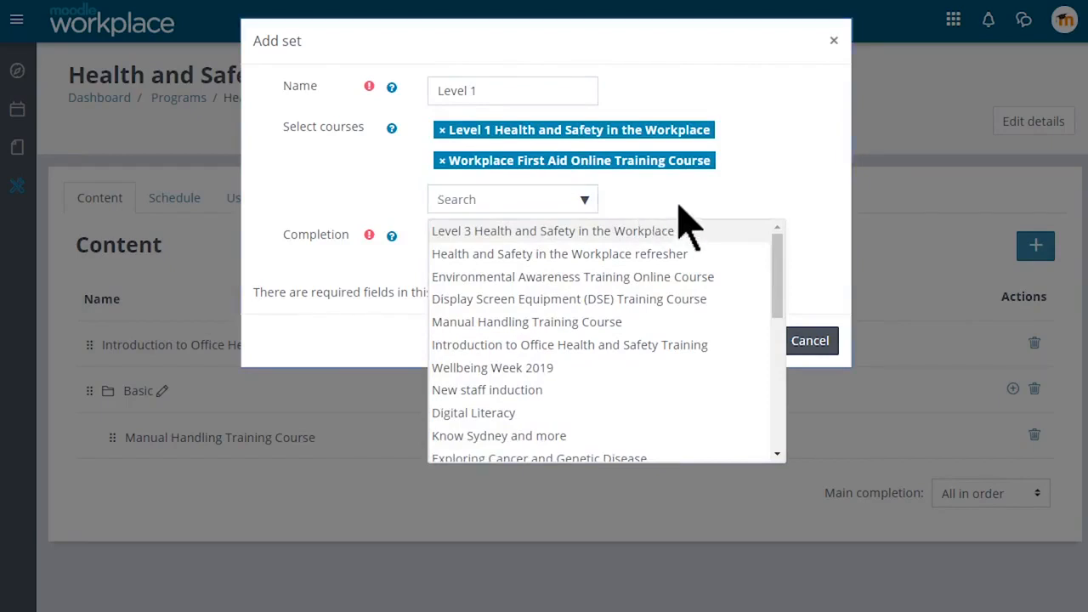
pyautogui.click(712, 206)
# Set the completion of the new Level 1 set to All in any order and save the set
pyautogui.click(533, 242)
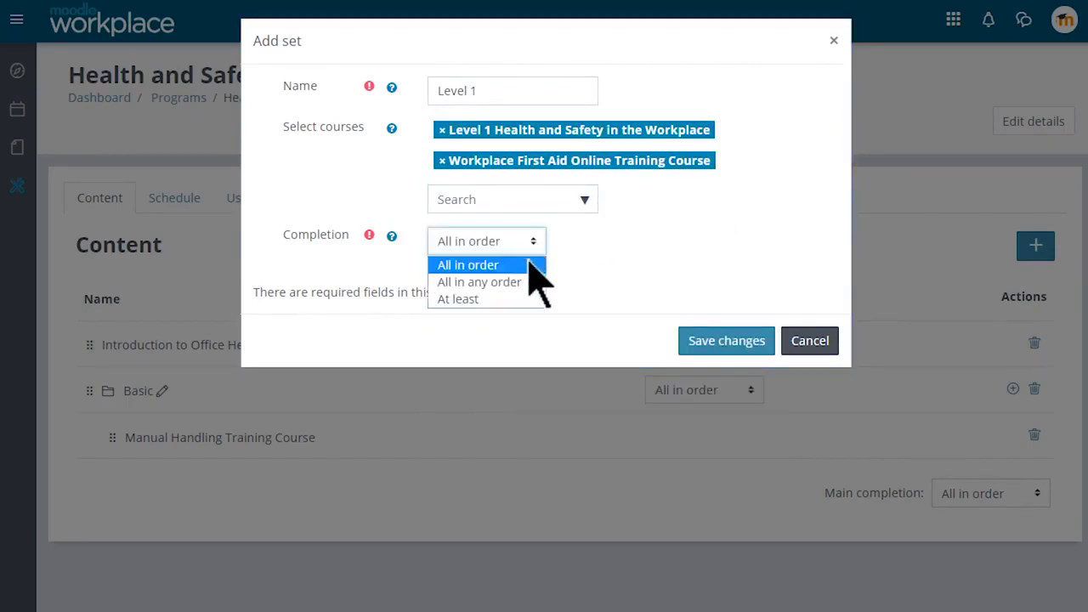
pyautogui.click(525, 282)
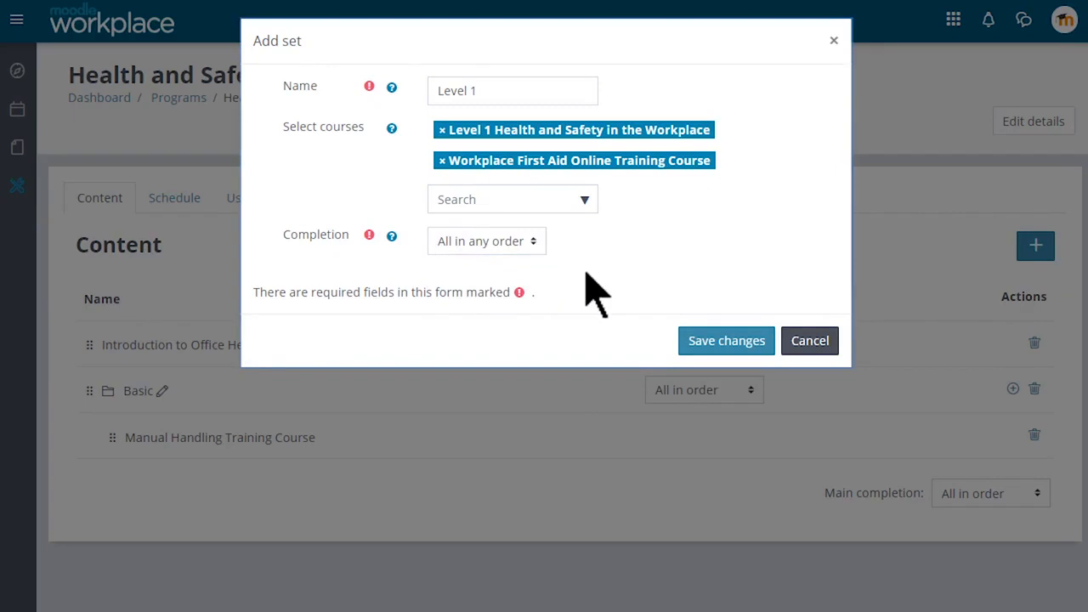
pyautogui.click(718, 342)
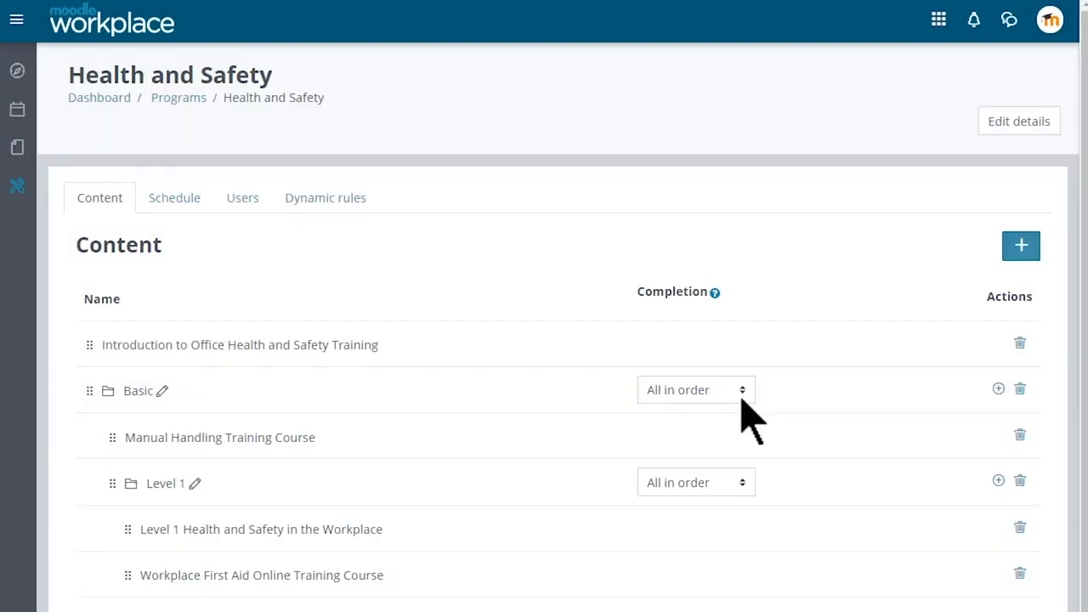
pyautogui.click(742, 400)
pyautogui.click(741, 399)
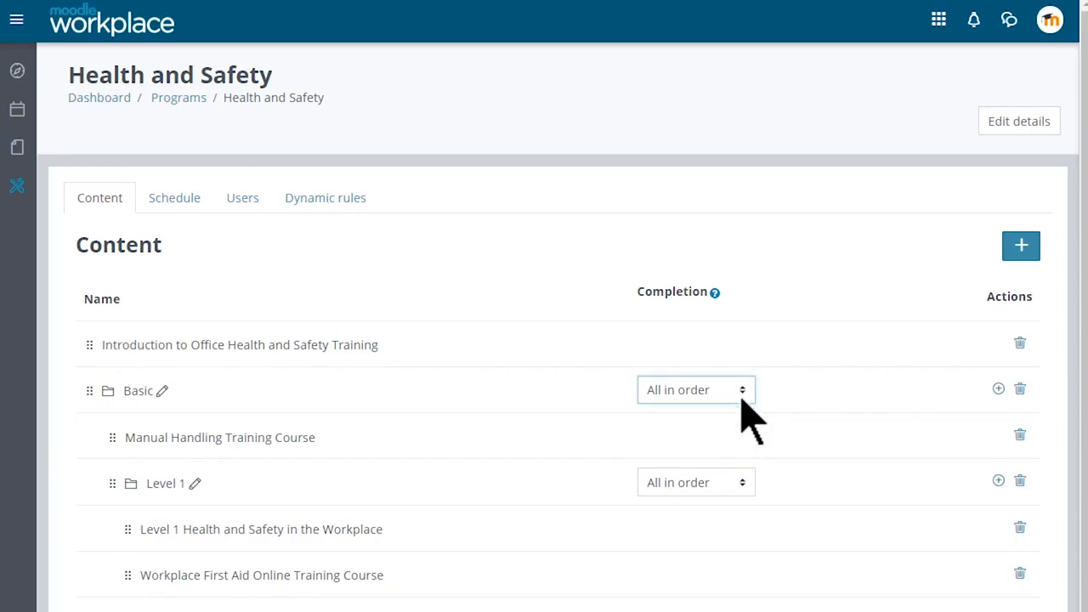
pyautogui.click(741, 483)
pyautogui.click(741, 482)
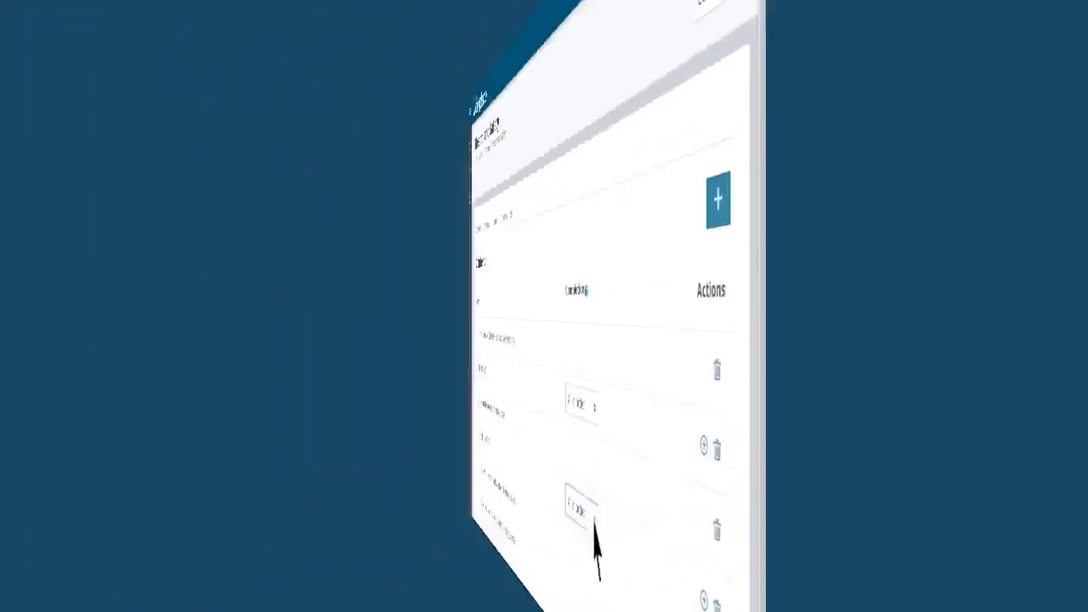
# Schedule the program's due date 1 month after the user allocation date and base its availability end date on After due date
pyautogui.click(169, 202)
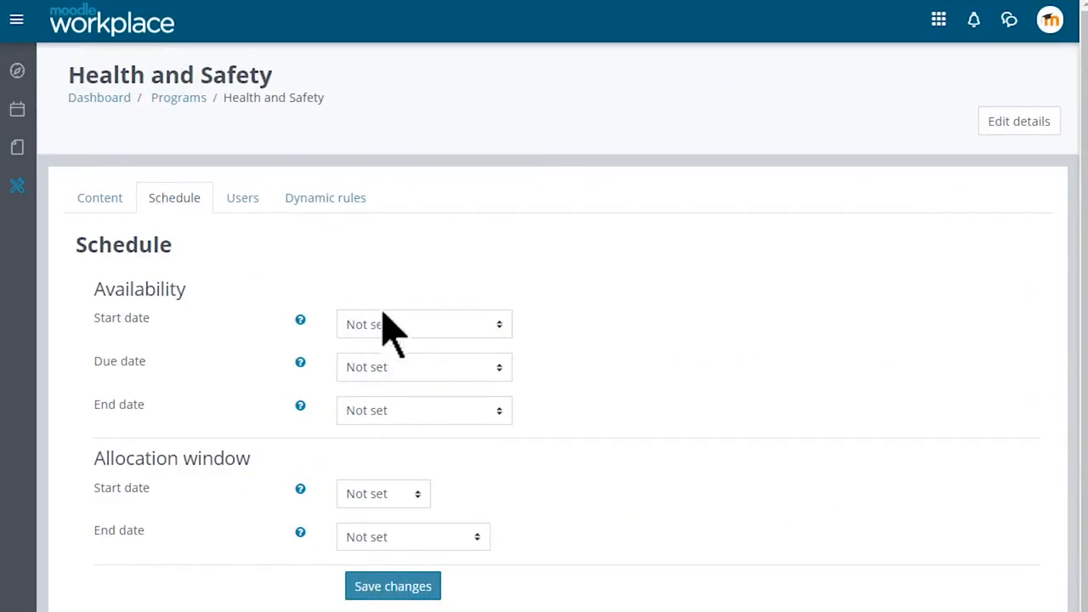
pyautogui.click(501, 377)
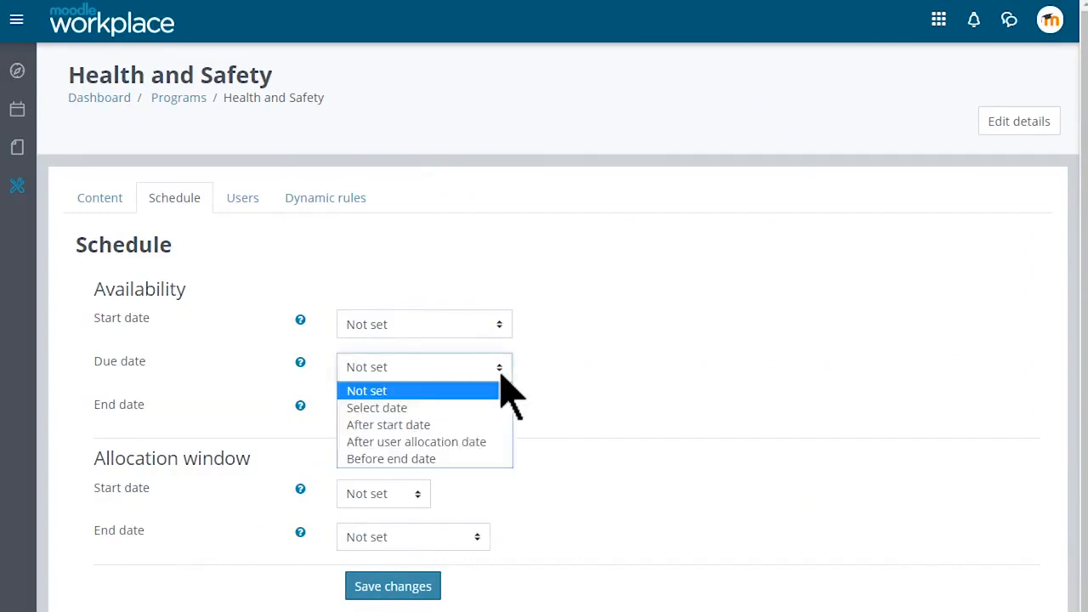
pyautogui.click(477, 444)
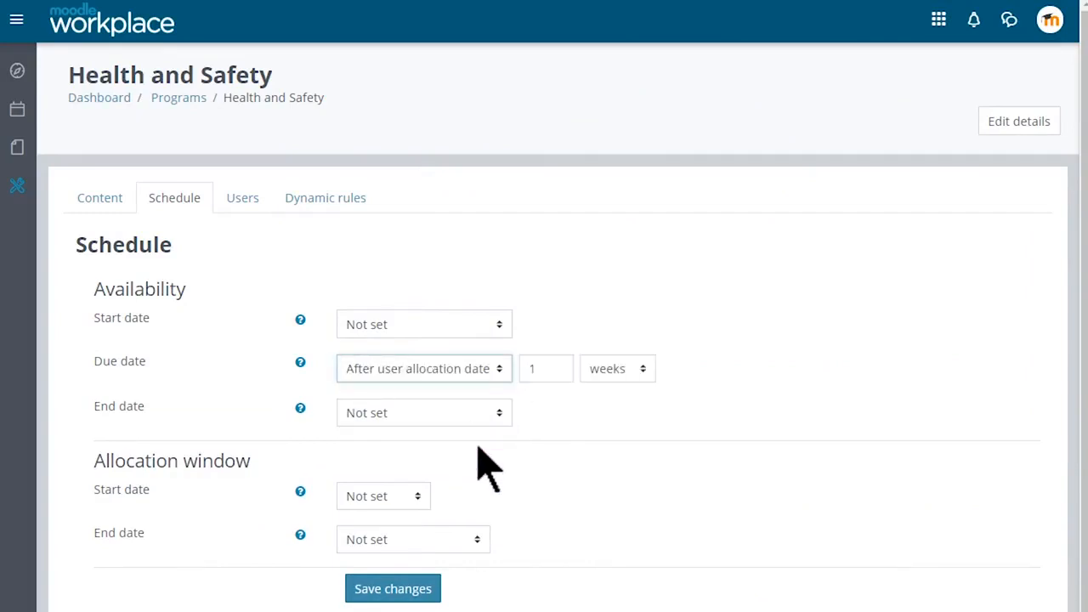
pyautogui.click(623, 371)
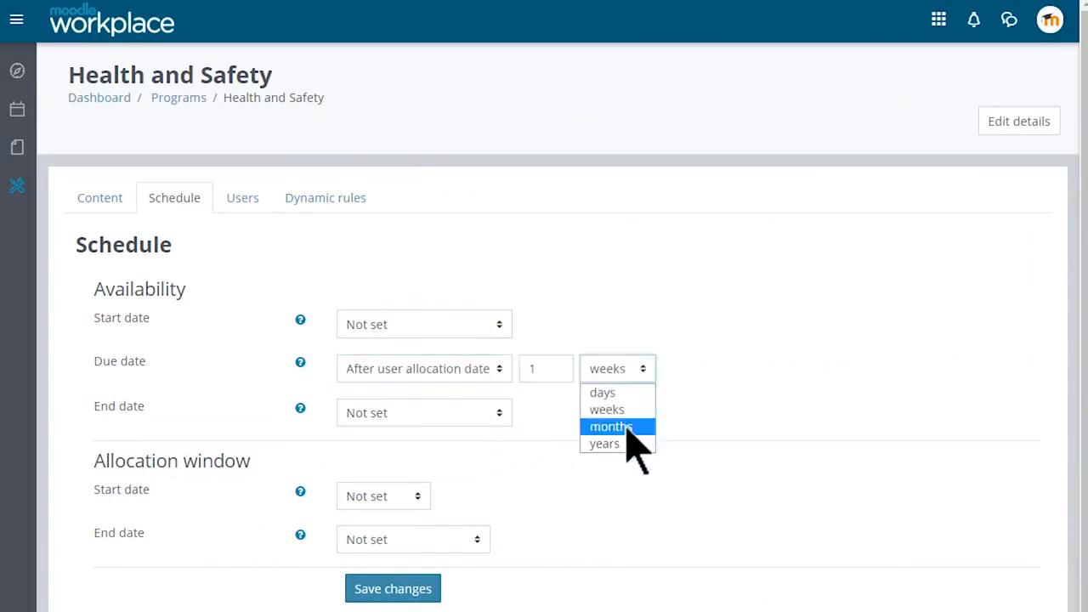
pyautogui.click(627, 428)
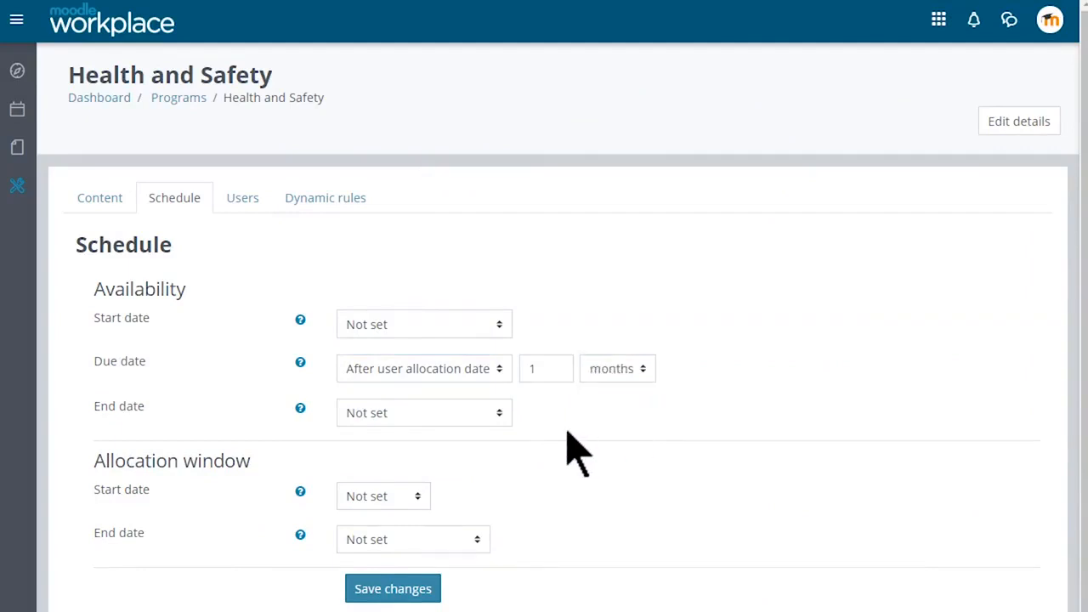
pyautogui.click(488, 417)
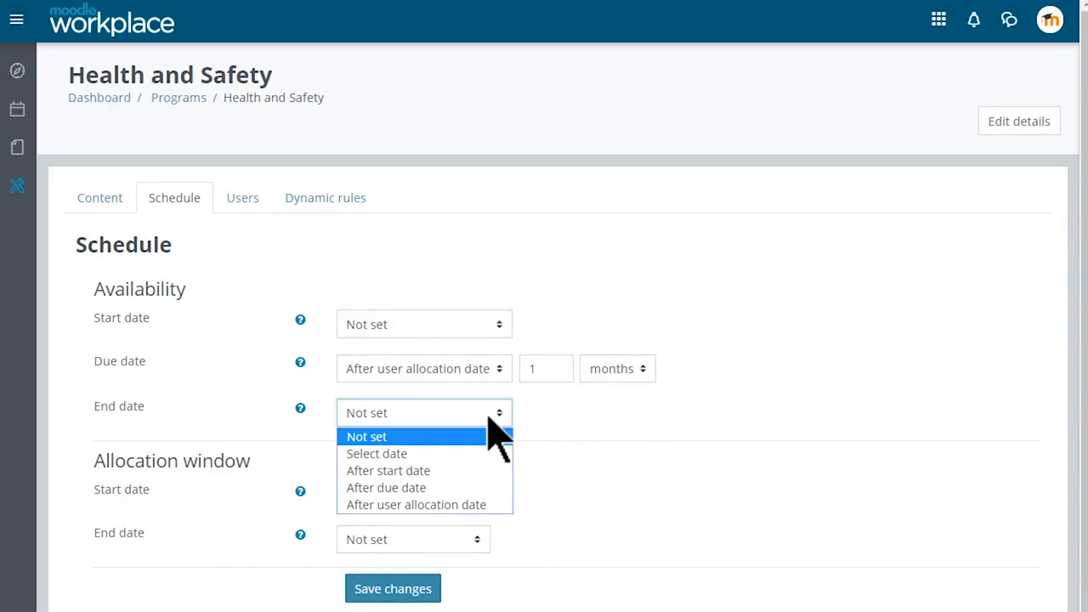
pyautogui.click(488, 488)
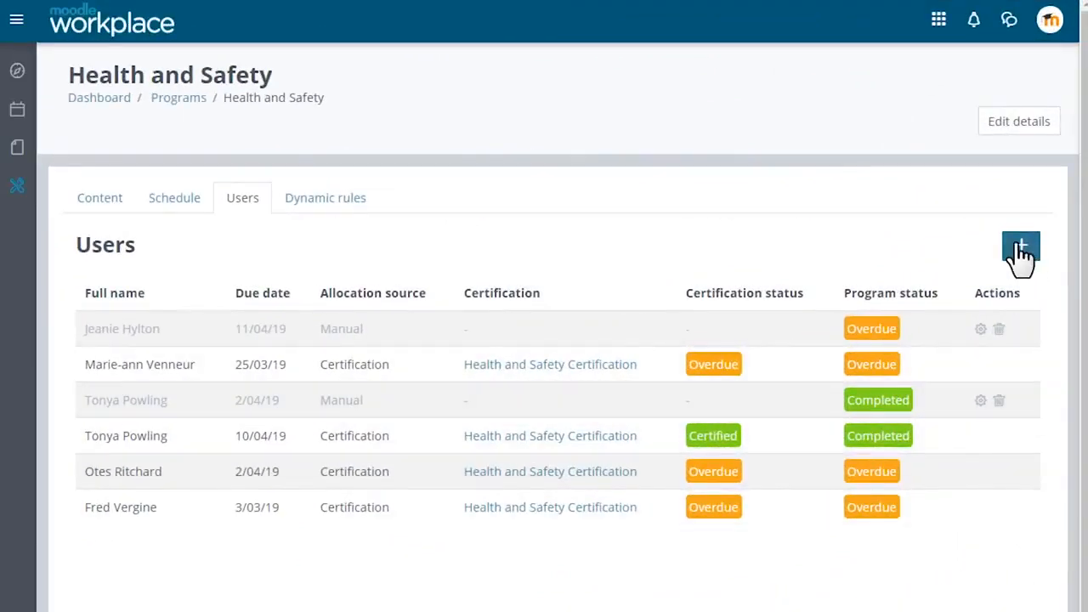
# Manually allocate a user to the Health and Safety program with Active status
pyautogui.click(1020, 251)
pyautogui.click(513, 127)
pyautogui.click(628, 204)
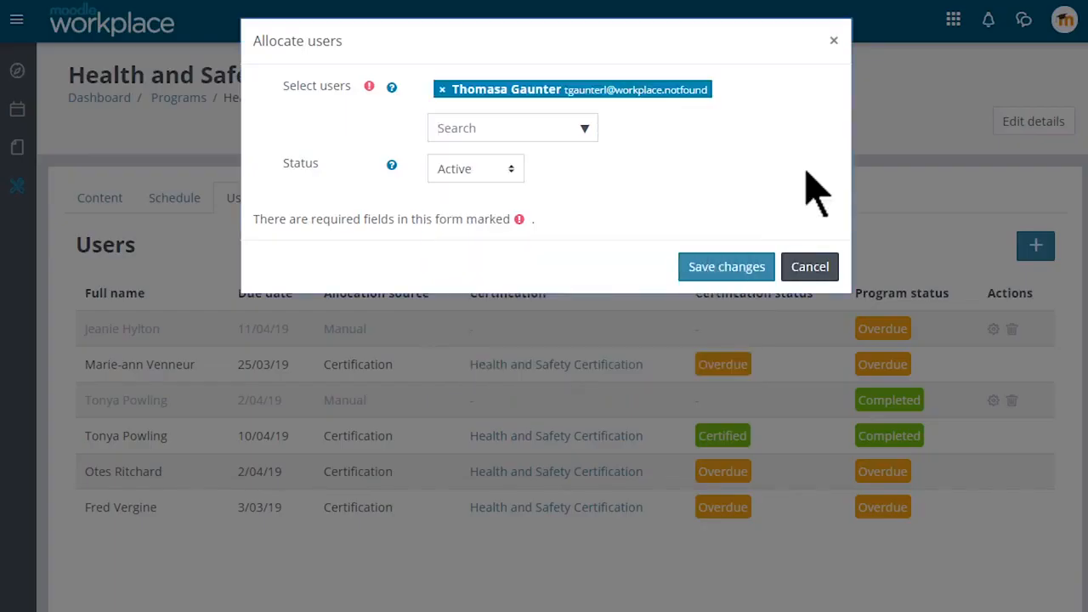
pyautogui.click(733, 270)
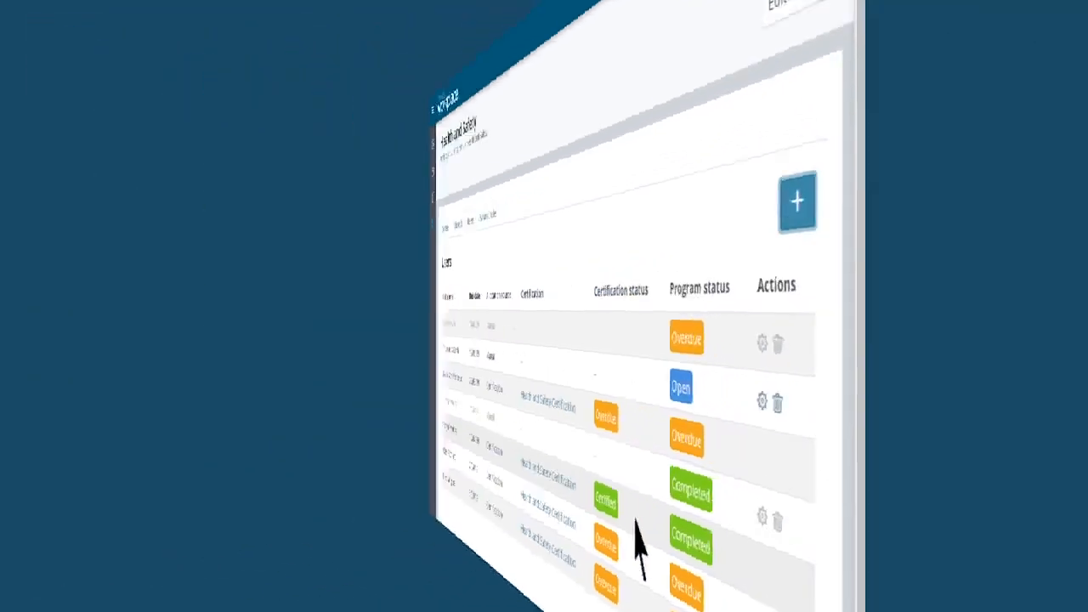
# Enable the dynamic rule that allocates users with status Completed in Health and Safety to the Onboarding program
pyautogui.click(345, 199)
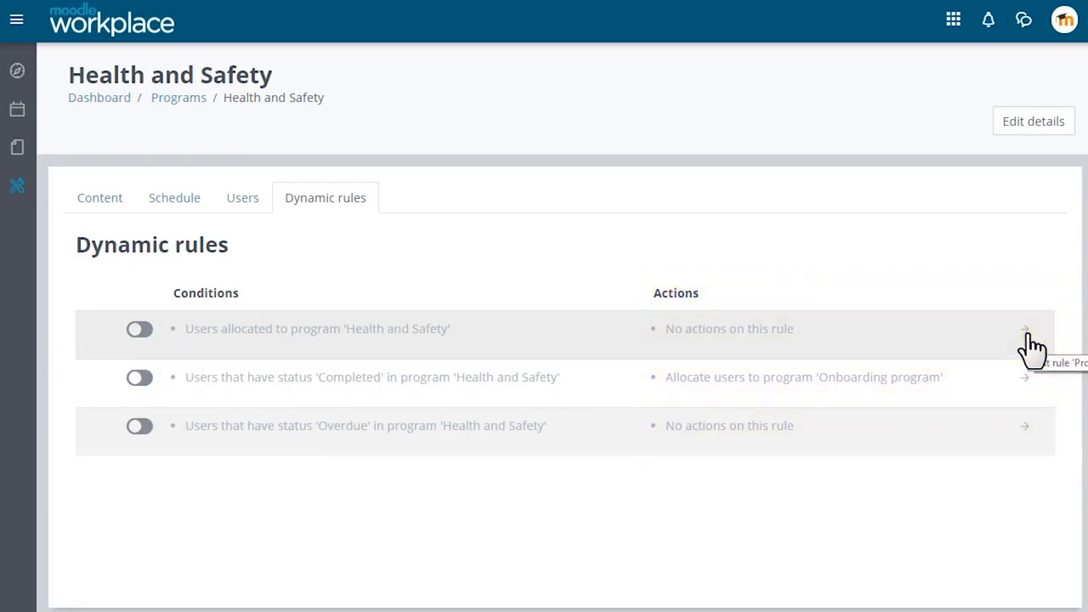
pyautogui.click(143, 379)
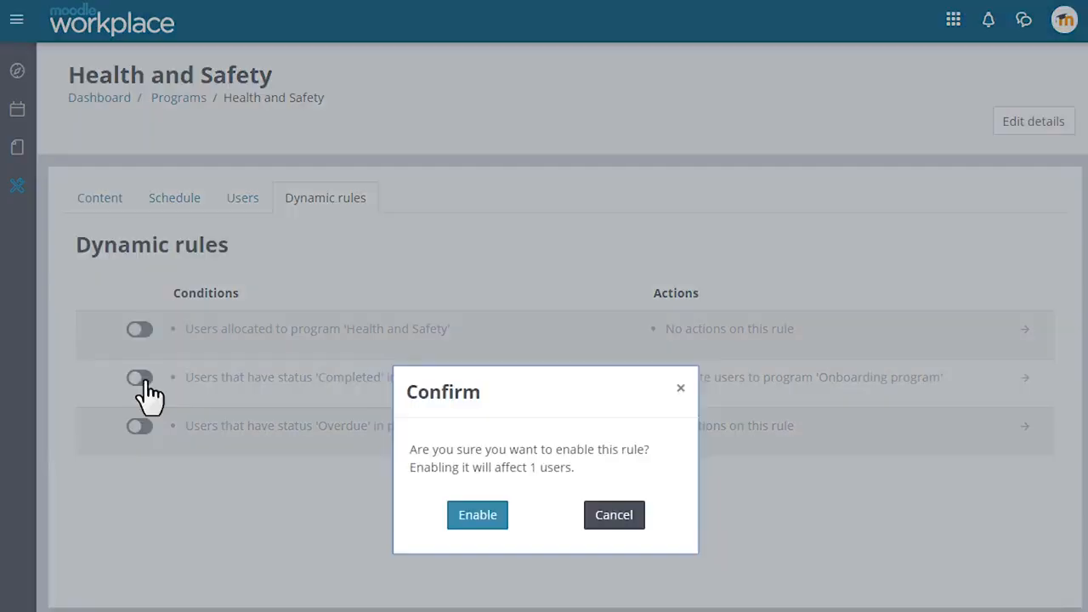
pyautogui.click(463, 519)
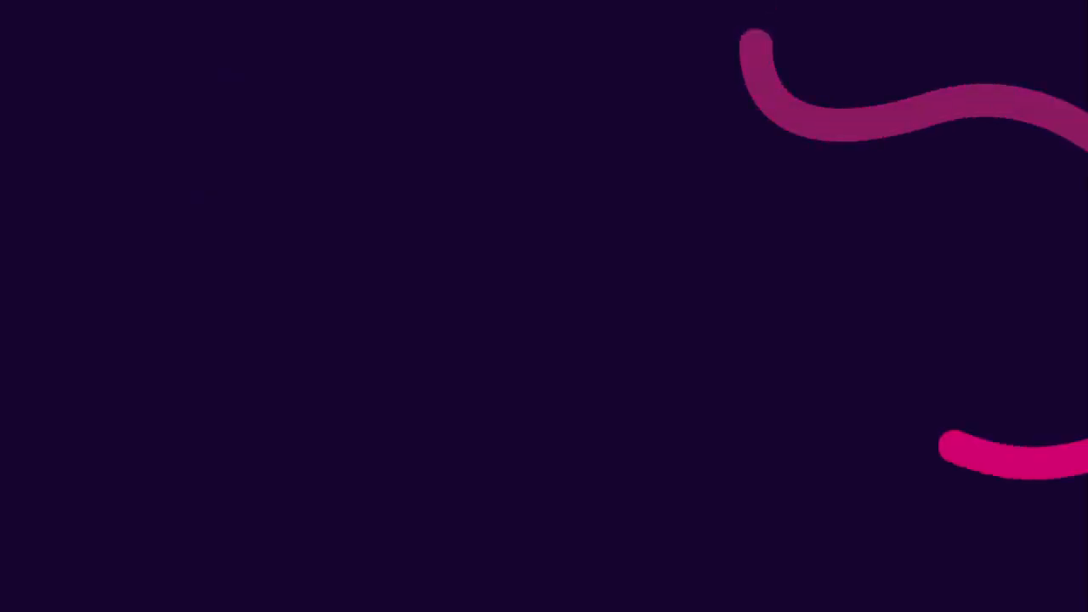